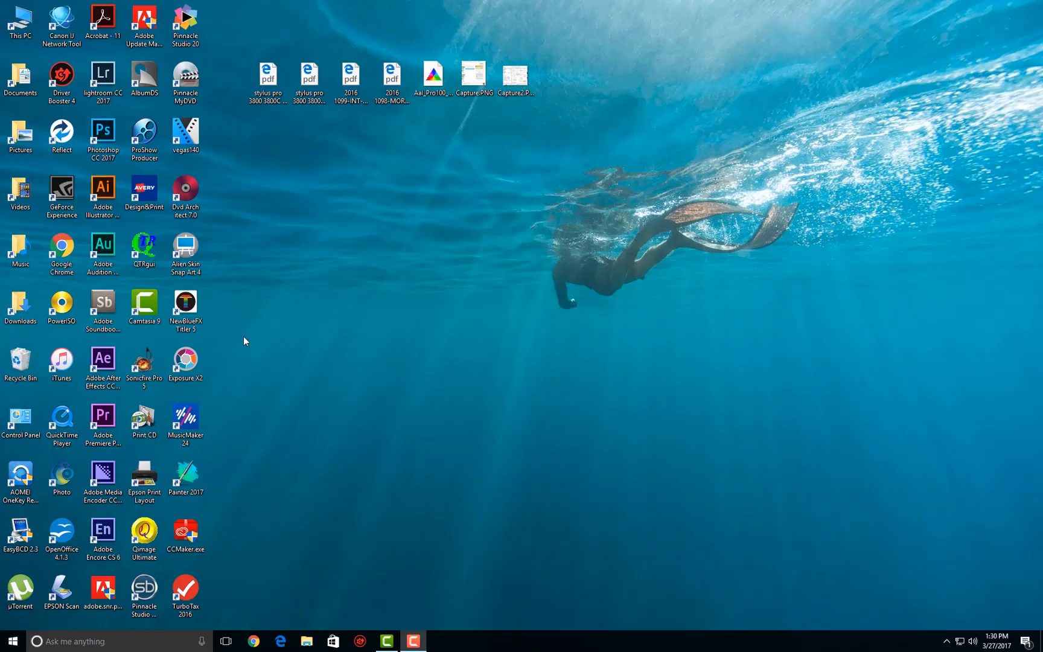
Step: Launch Epson Print Layout and select the EPSONFC861F (SC-P800 Series) printer
{"action": "double_click", "coordinate": [145, 477]}
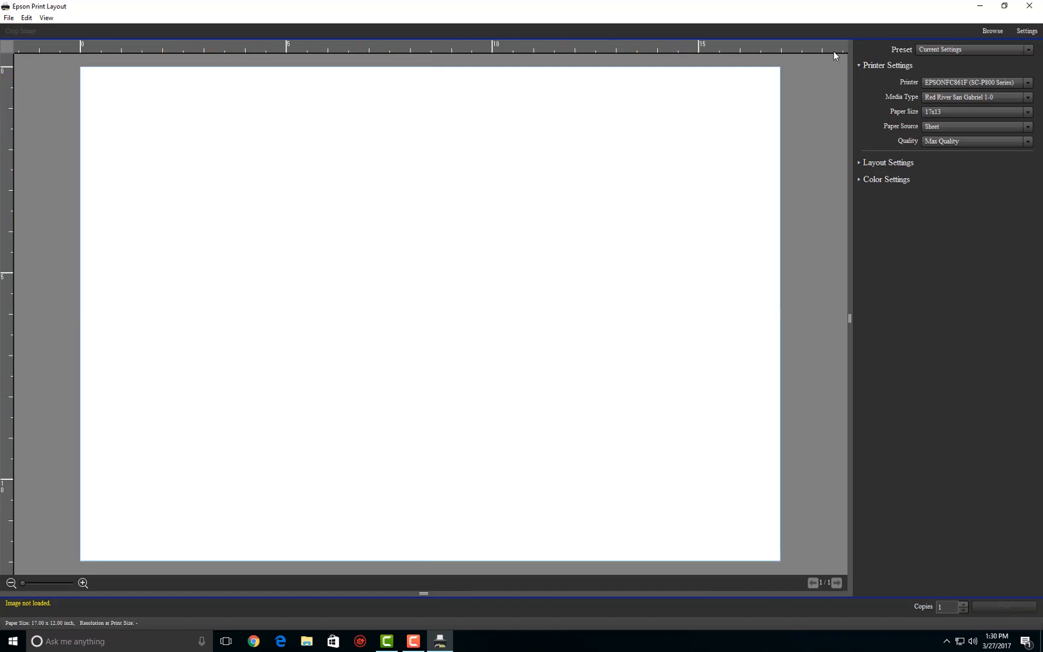
{"action": "left_click", "coordinate": [965, 82]}
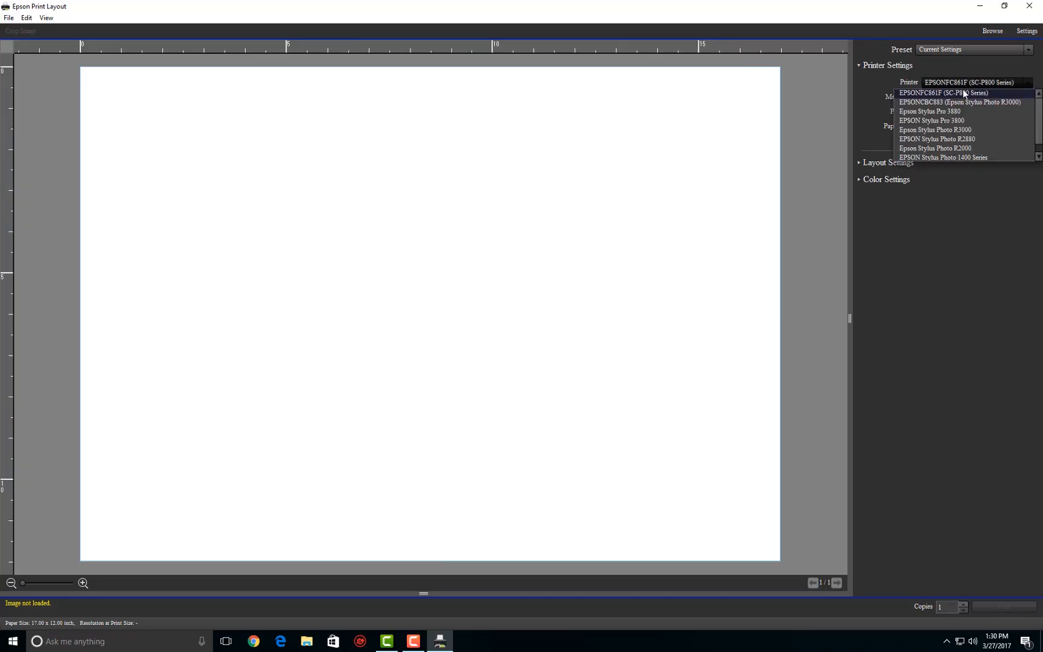
{"action": "scroll", "coordinate": [953, 152], "scroll_direction": "down", "scroll_amount": 1}
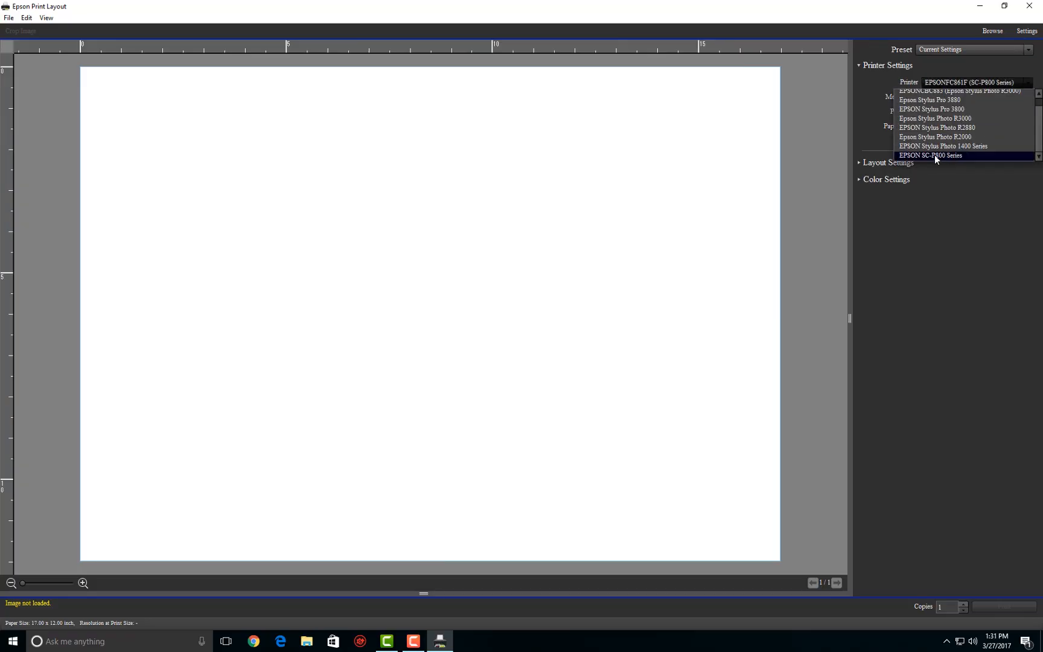
{"action": "scroll", "coordinate": [933, 123], "scroll_direction": "up", "scroll_amount": 1}
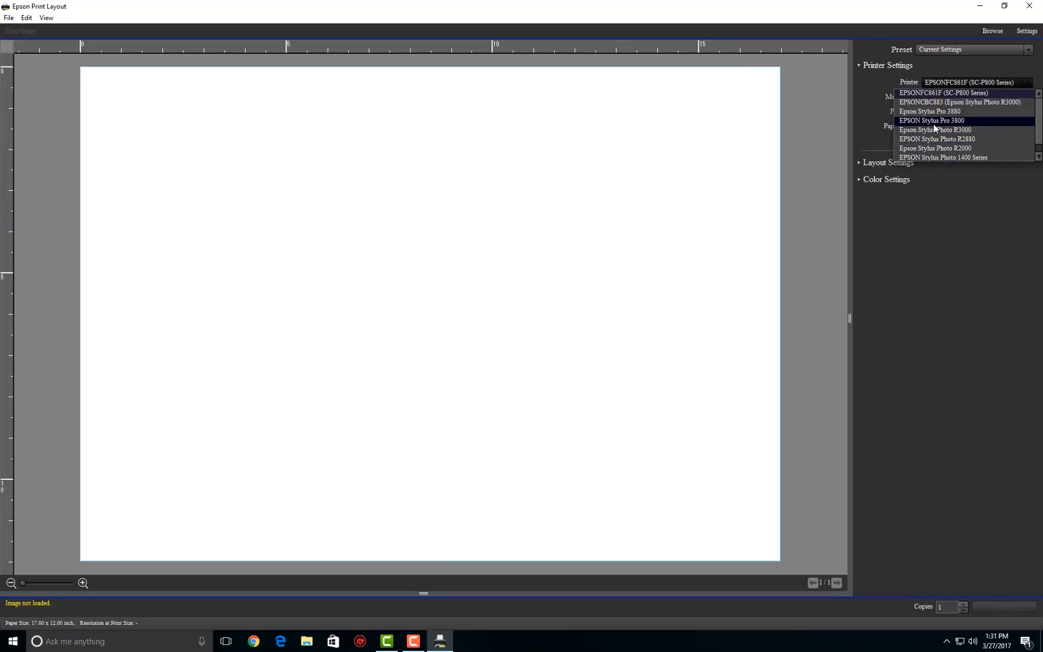
{"action": "left_click", "coordinate": [945, 93]}
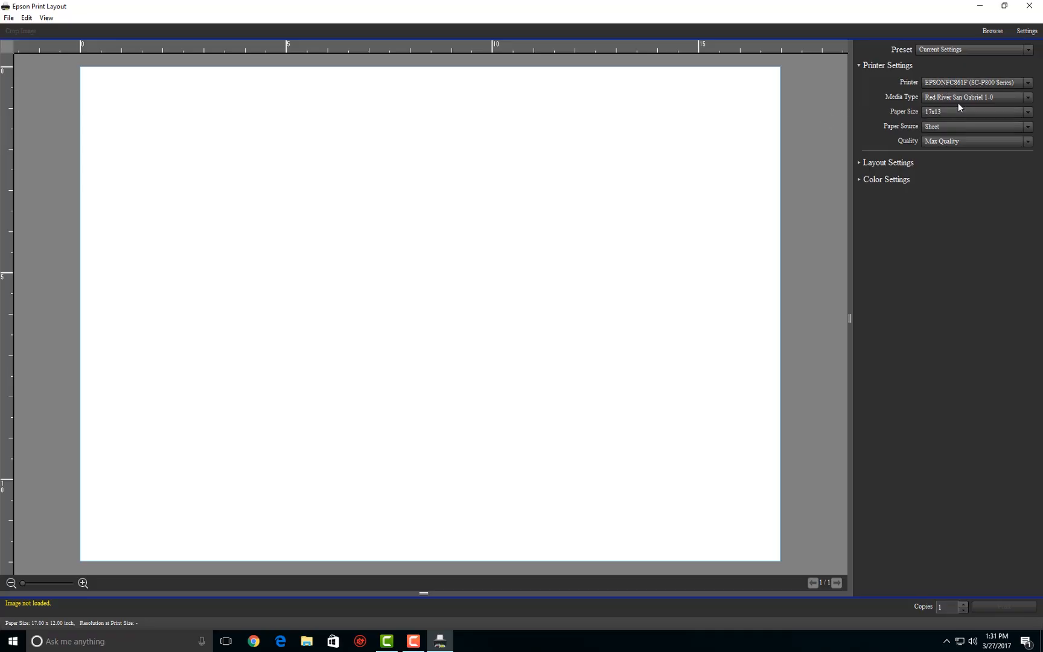
Step: Set the media type to Ultra Premium Photo Paper Luster and the paper size to Letter (8 1/2 x 11 in)
{"action": "left_click", "coordinate": [957, 99]}
{"action": "left_click_drag", "start_coordinate": [1037, 161], "coordinate": [1041, 116]}
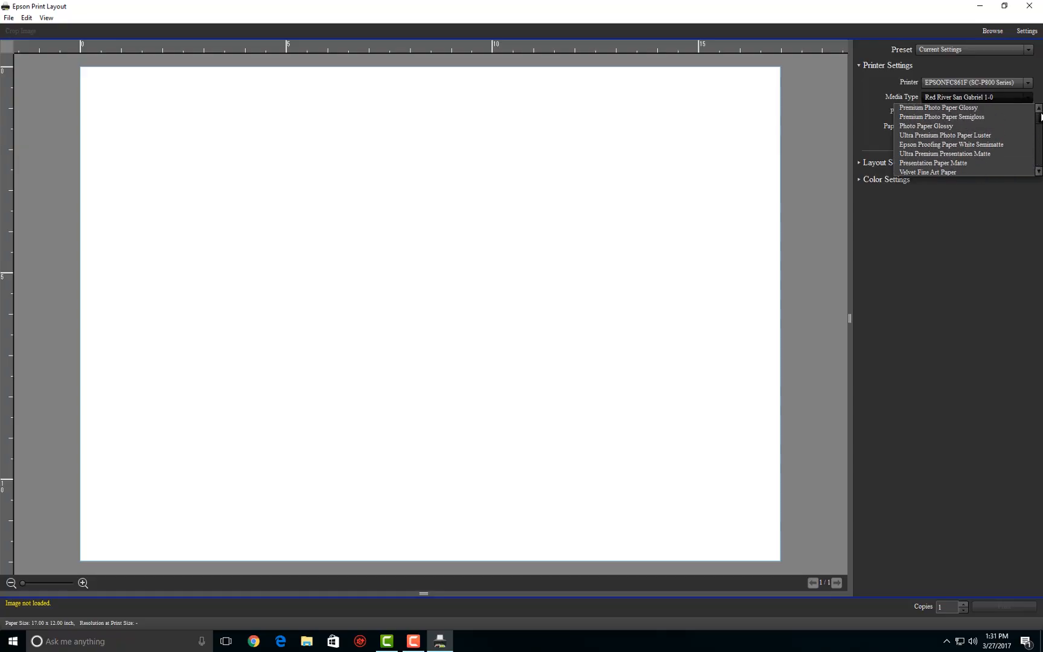
{"action": "left_click", "coordinate": [937, 131]}
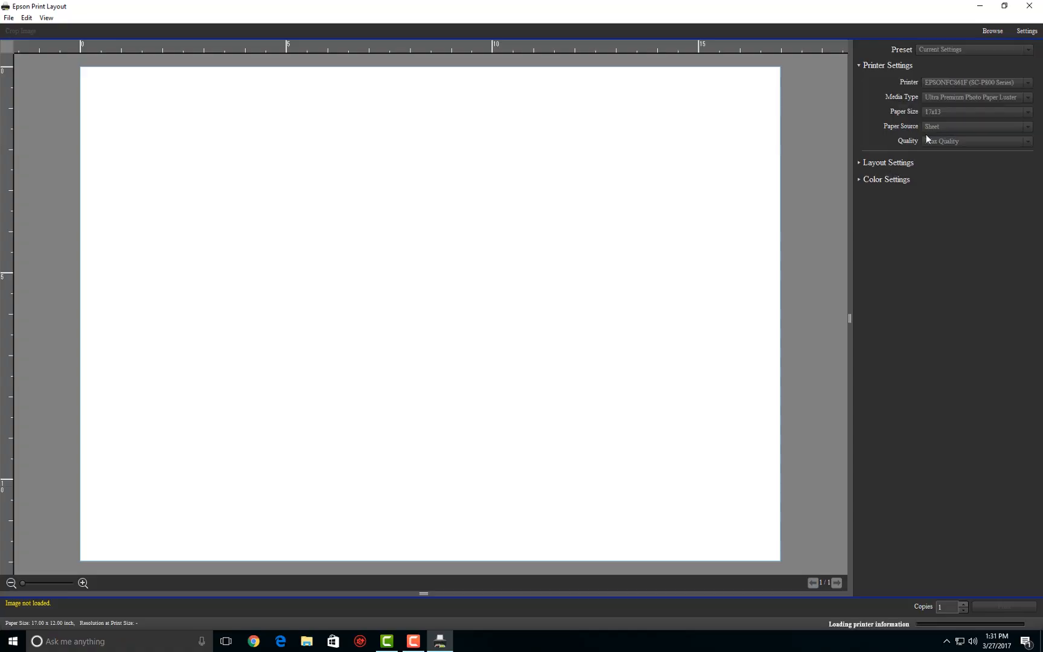
{"action": "left_click", "coordinate": [940, 110]}
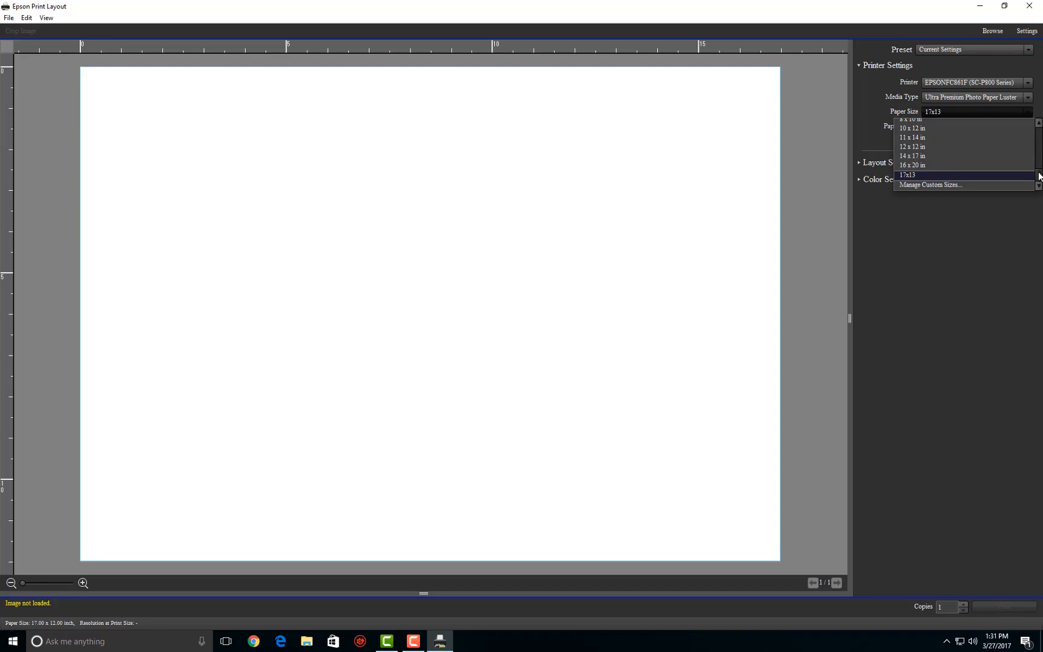
{"action": "left_click_drag", "start_coordinate": [1038, 175], "coordinate": [1038, 124]}
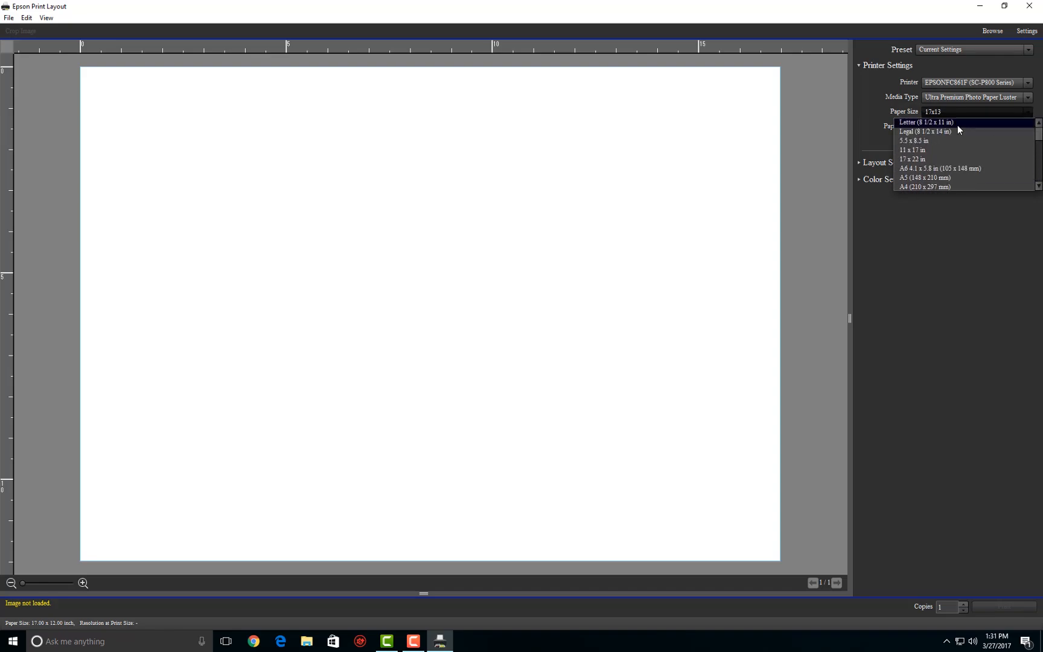
{"action": "left_click", "coordinate": [917, 122]}
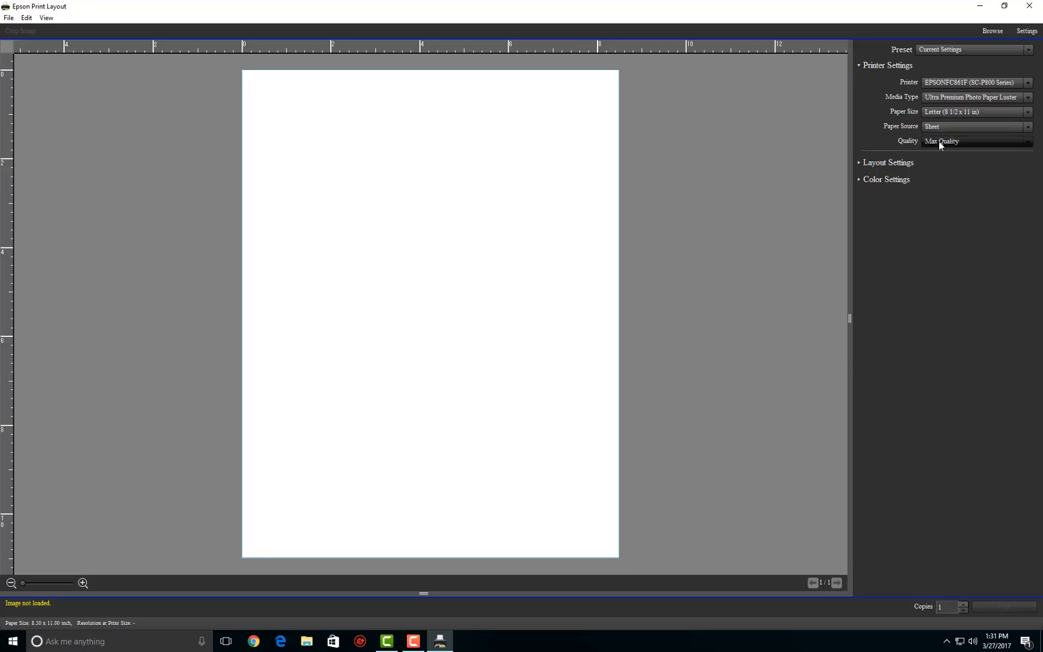
Step: Expand the layout and color settings, and load the JPG photo of a silhouetted woman against a blue sky from the Pictures folder
{"action": "left_click", "coordinate": [868, 163]}
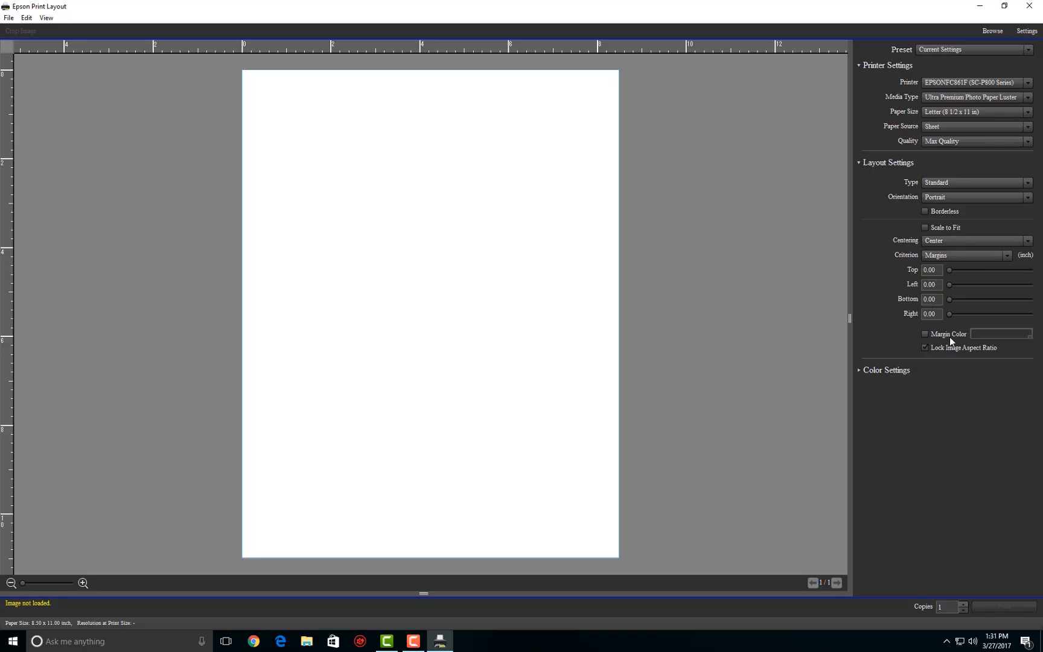
{"action": "left_click", "coordinate": [868, 372]}
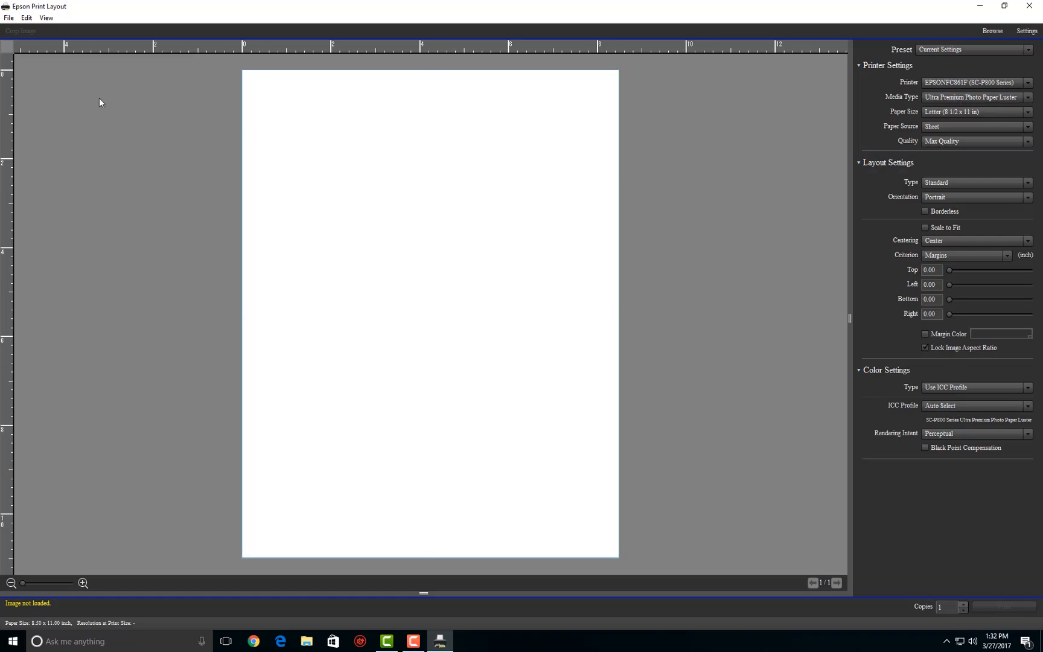
{"action": "left_click", "coordinate": [7, 18]}
{"action": "left_click", "coordinate": [24, 28]}
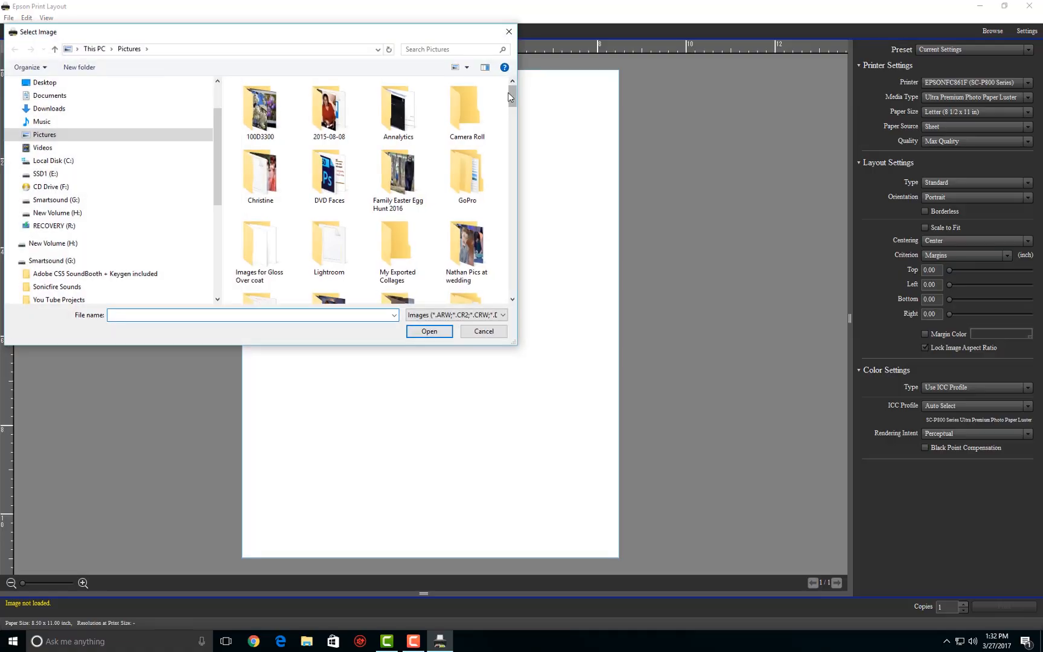
{"action": "left_click_drag", "start_coordinate": [510, 96], "coordinate": [502, 249]}
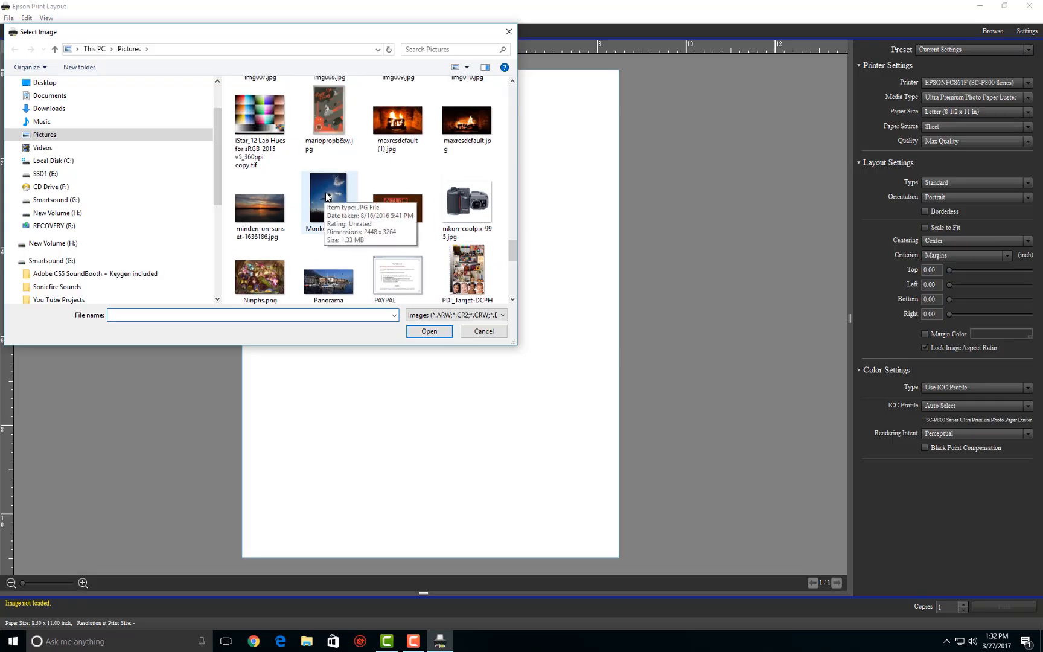
{"action": "double_click", "coordinate": [326, 192]}
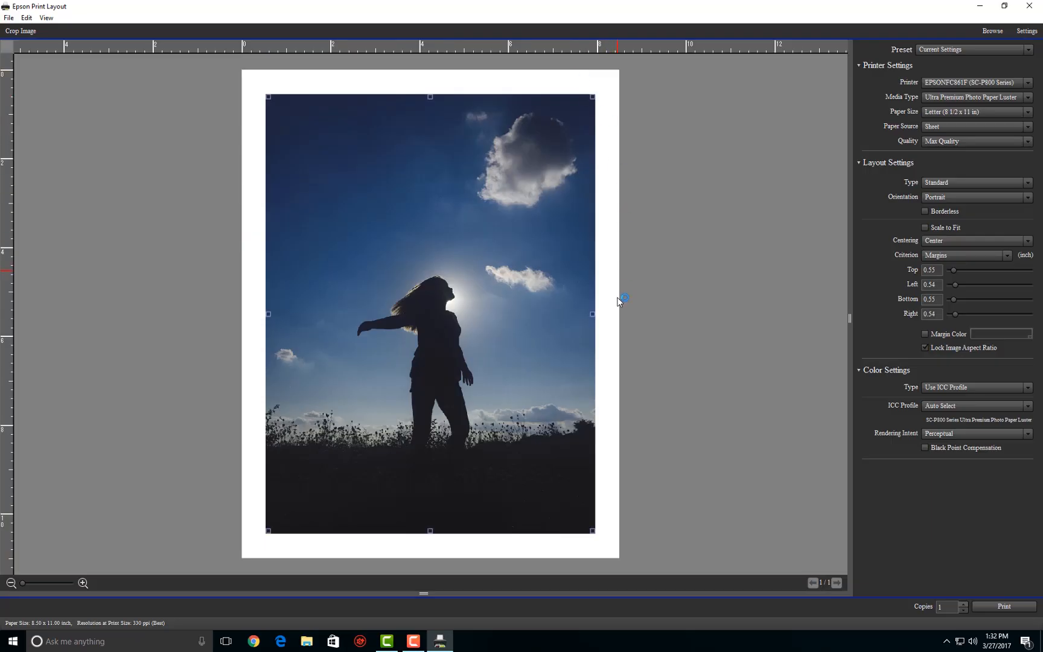
Step: Reduce the top margin to 0.00 and fill the page with the photo using Scale to Fit and Borderless
{"action": "left_click_drag", "start_coordinate": [953, 266], "coordinate": [941, 286]}
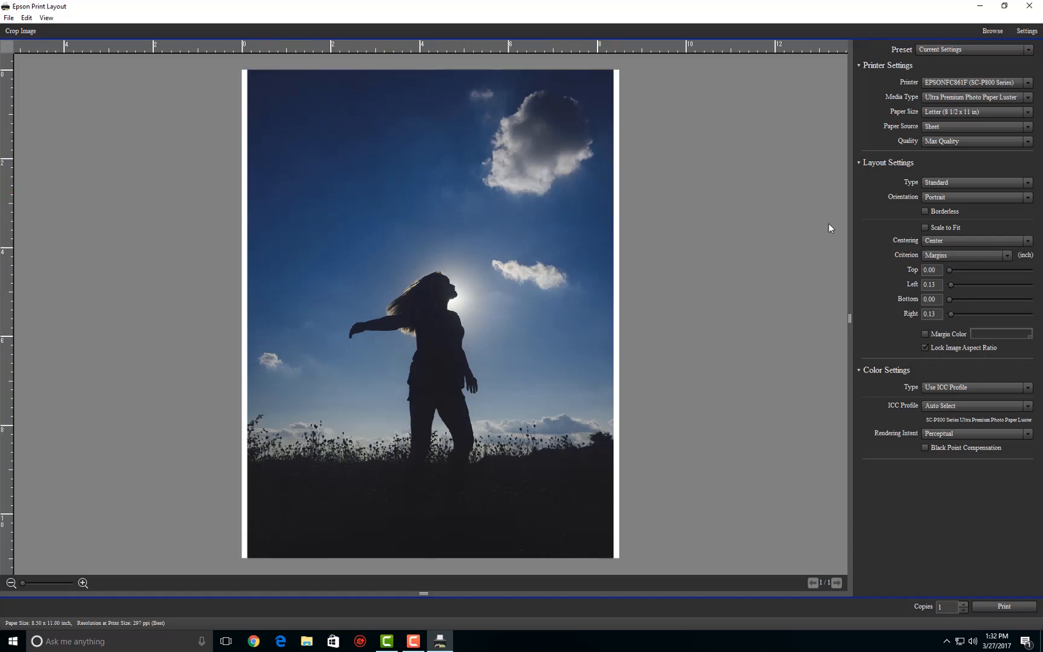
{"action": "left_click", "coordinate": [925, 228]}
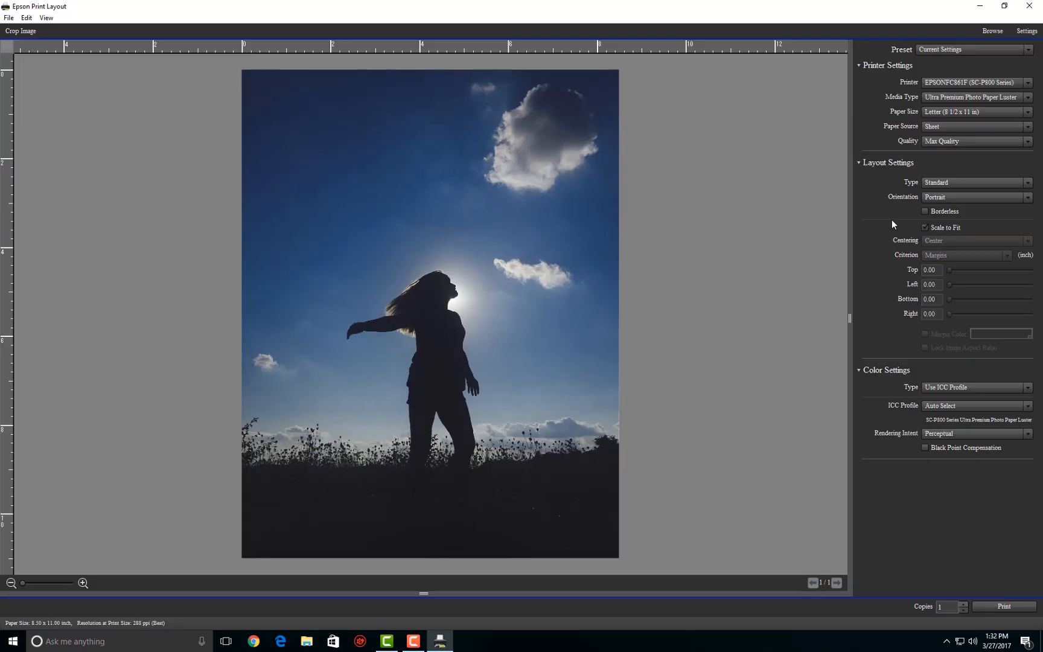
{"action": "left_click", "coordinate": [924, 212]}
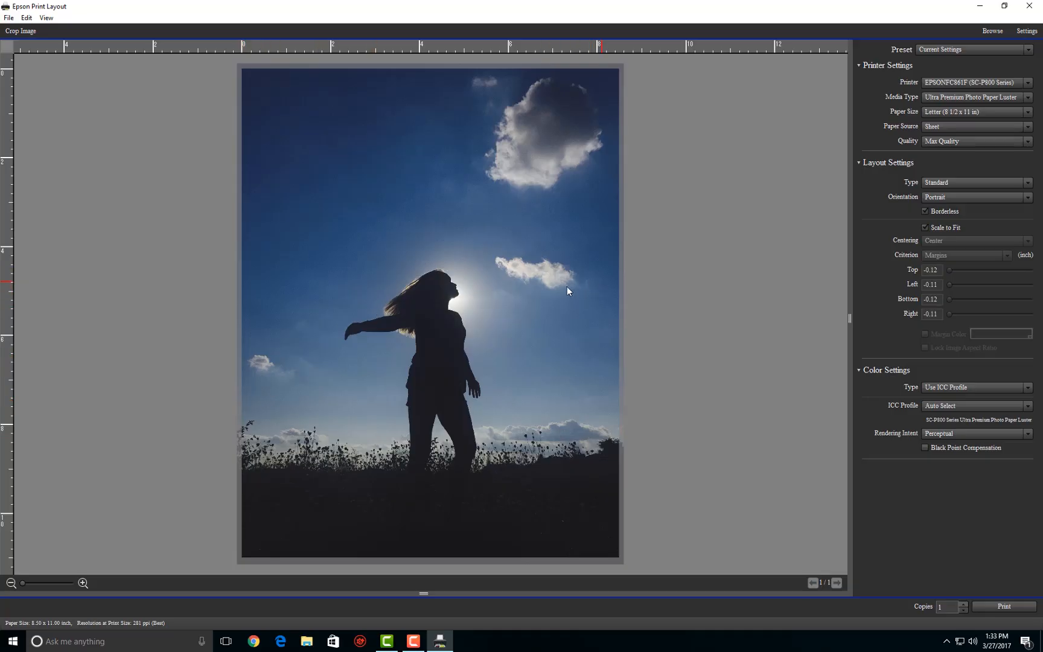
{"action": "left_click", "coordinate": [925, 211]}
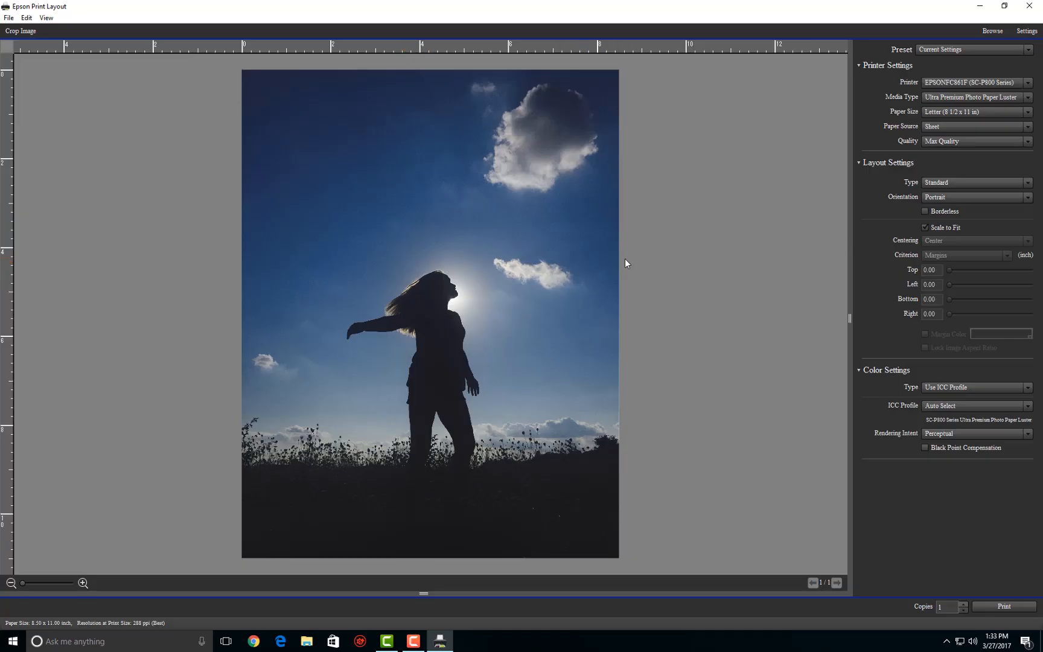
{"action": "left_click", "coordinate": [926, 212]}
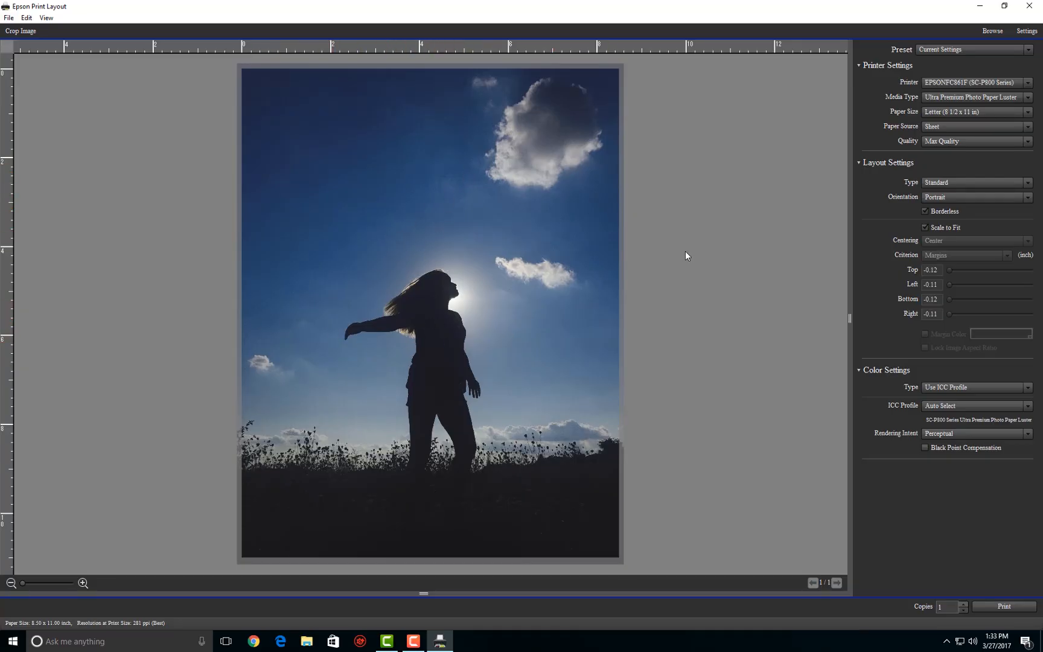
Step: Set the rendering intent to Relative Colorimetric with Black Point Compensation on, keeping the ICC profile on Auto Select
{"action": "left_click", "coordinate": [935, 433]}
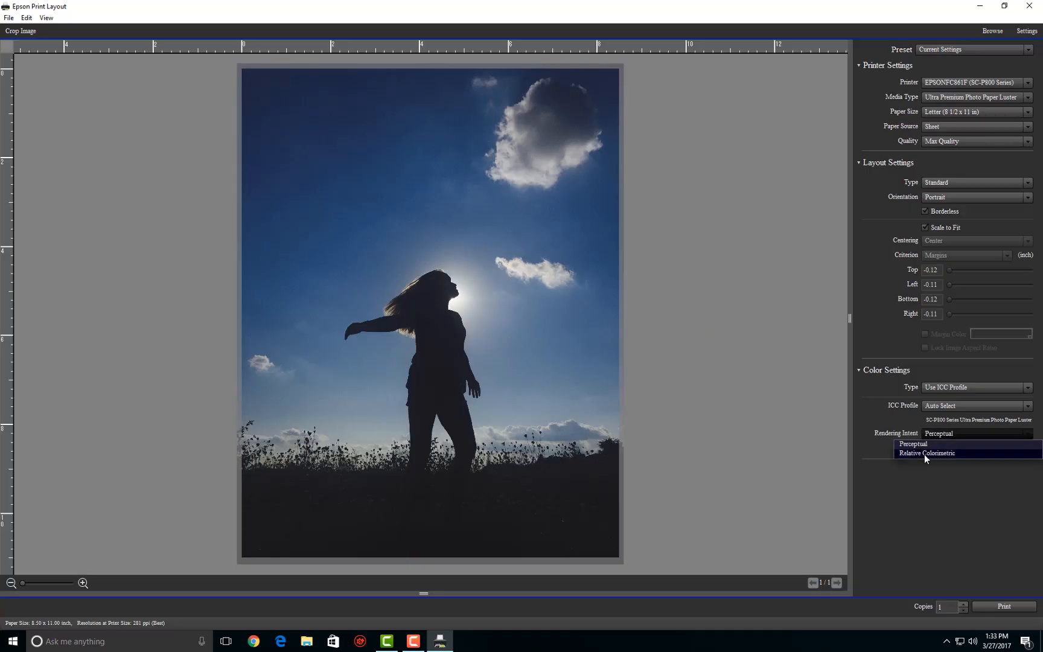
{"action": "left_click", "coordinate": [924, 453]}
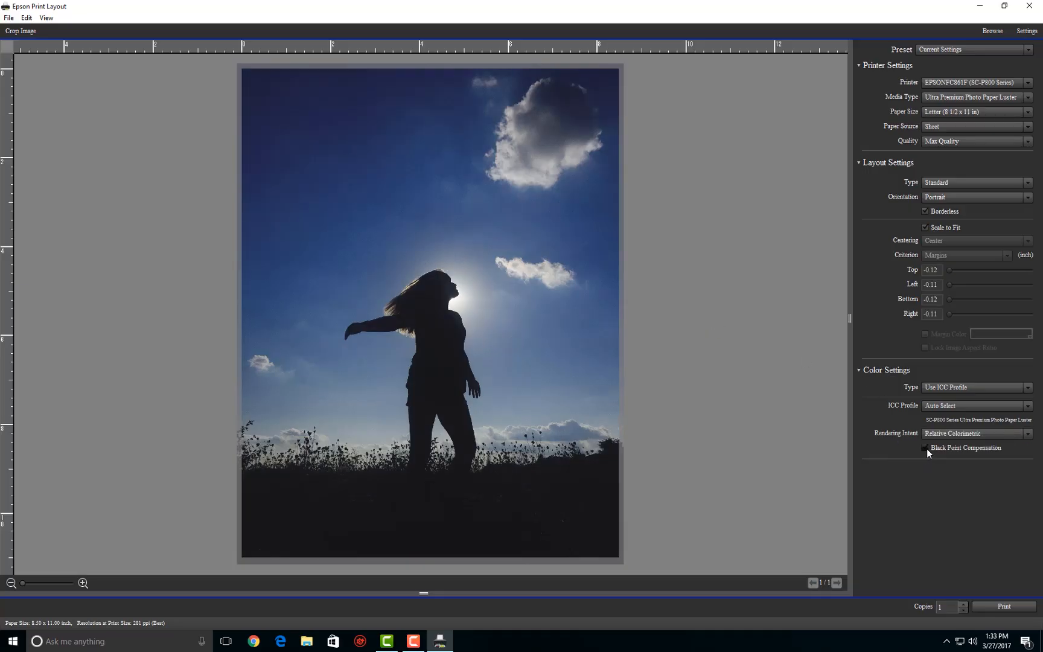
{"action": "left_click", "coordinate": [954, 406]}
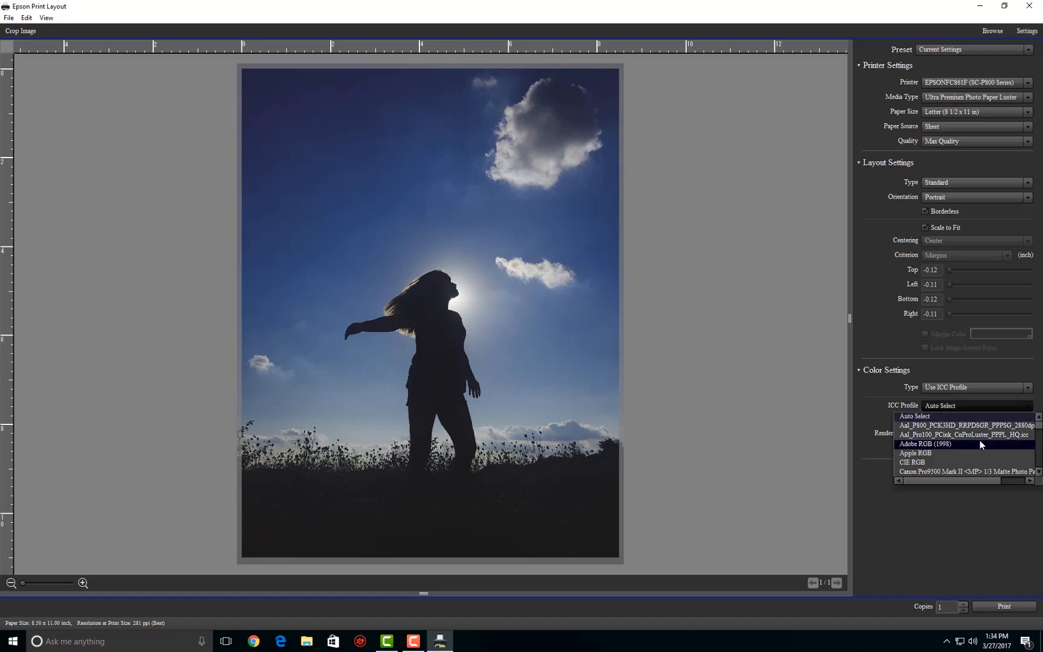
{"action": "mouse_move", "coordinate": [1039, 425]}
{"action": "left_mouse_down"}
{"action": "mouse_move", "coordinate": [1041, 460]}
{"action": "mouse_move", "coordinate": [1041, 427]}
{"action": "left_mouse_up"}
{"action": "left_click", "coordinate": [958, 403]}
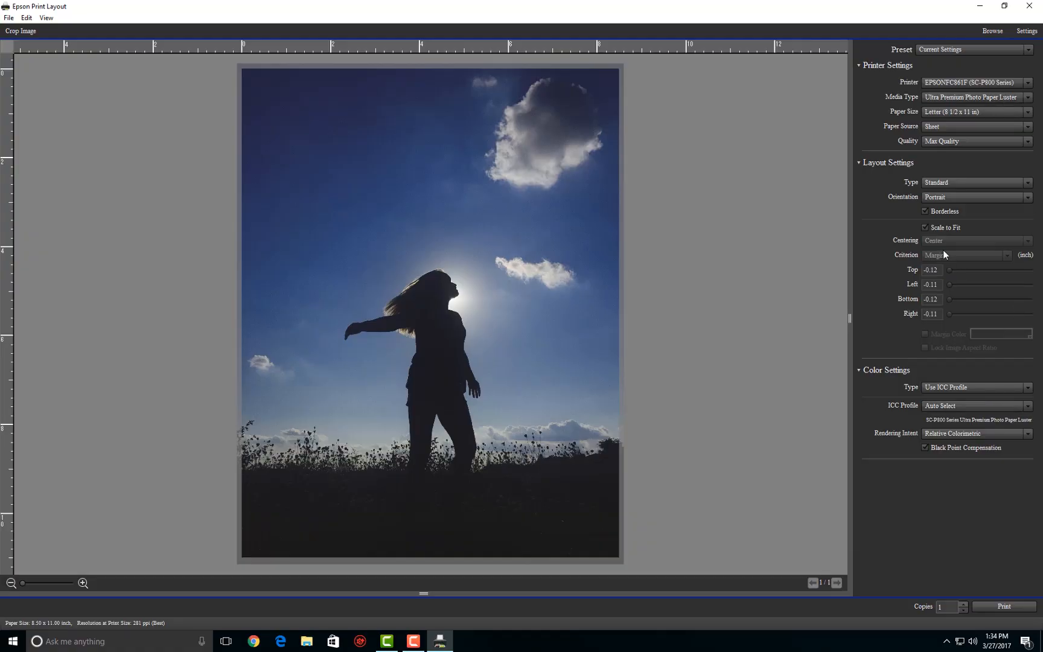
Step: With Borderless, Scale to Fit and the aspect-ratio lock off, set margins to 0.20 inch top and bottom and 1.75 inch left and right
{"action": "left_click", "coordinate": [924, 211]}
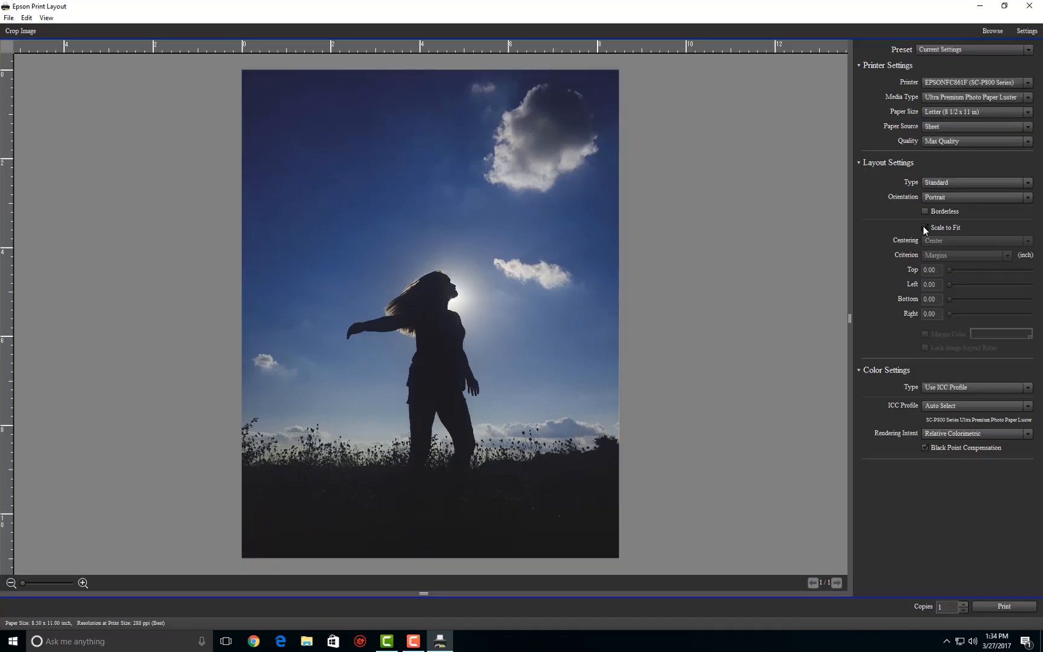
{"action": "left_click", "coordinate": [924, 227]}
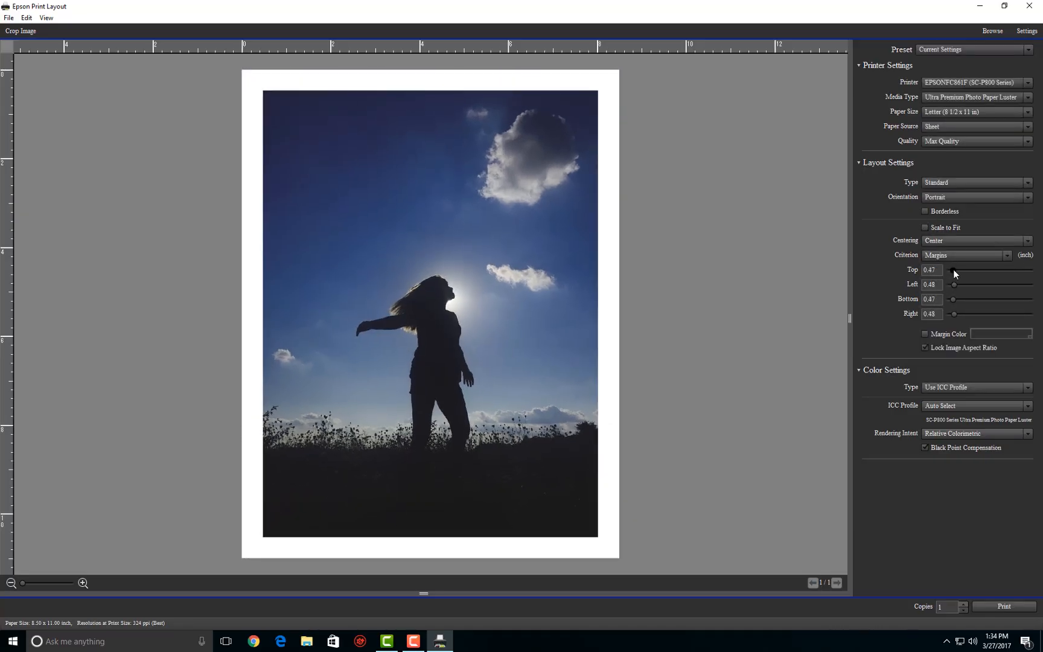
{"action": "mouse_move", "coordinate": [954, 269]}
{"action": "left_mouse_down"}
{"action": "mouse_move", "coordinate": [971, 272]}
{"action": "mouse_move", "coordinate": [957, 274]}
{"action": "left_mouse_up"}
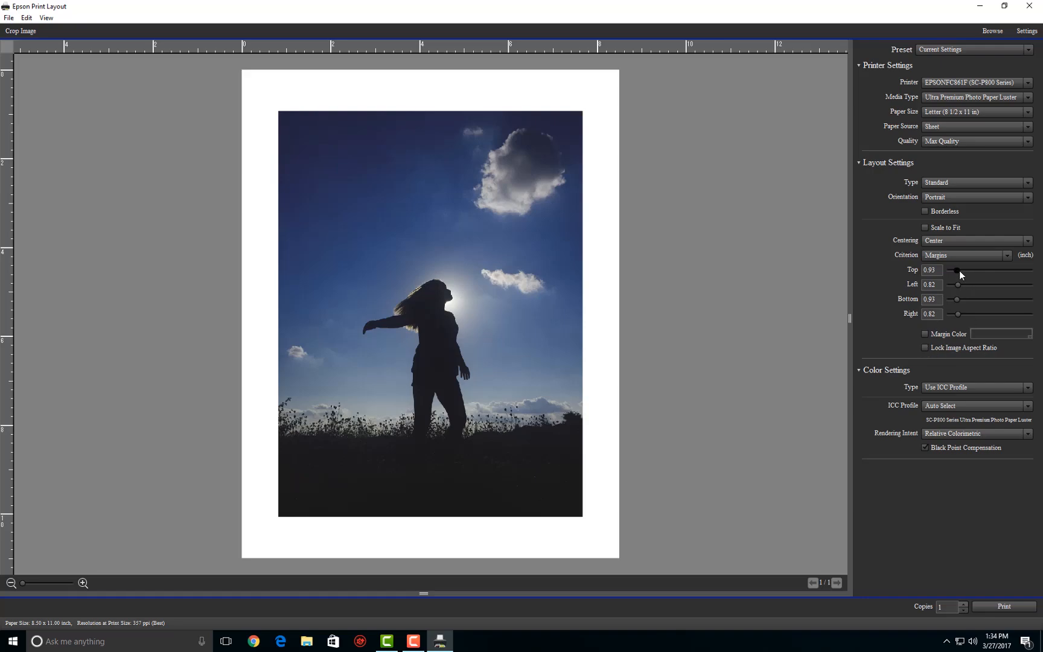
{"action": "mouse_move", "coordinate": [959, 270]}
{"action": "left_mouse_down"}
{"action": "mouse_move", "coordinate": [975, 270]}
{"action": "mouse_move", "coordinate": [956, 273]}
{"action": "mouse_move", "coordinate": [974, 287]}
{"action": "mouse_move", "coordinate": [951, 269]}
{"action": "left_mouse_up"}
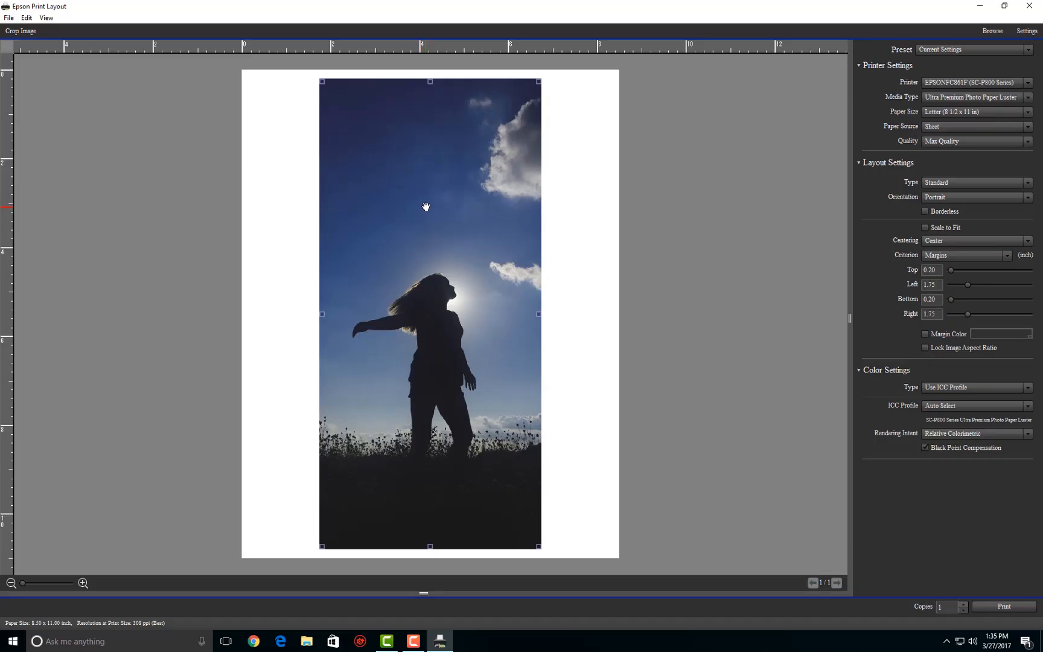
Step: Change the media type to Red River San Gabriel 1-0 and turn on borderless printing
{"action": "left_click", "coordinate": [973, 84]}
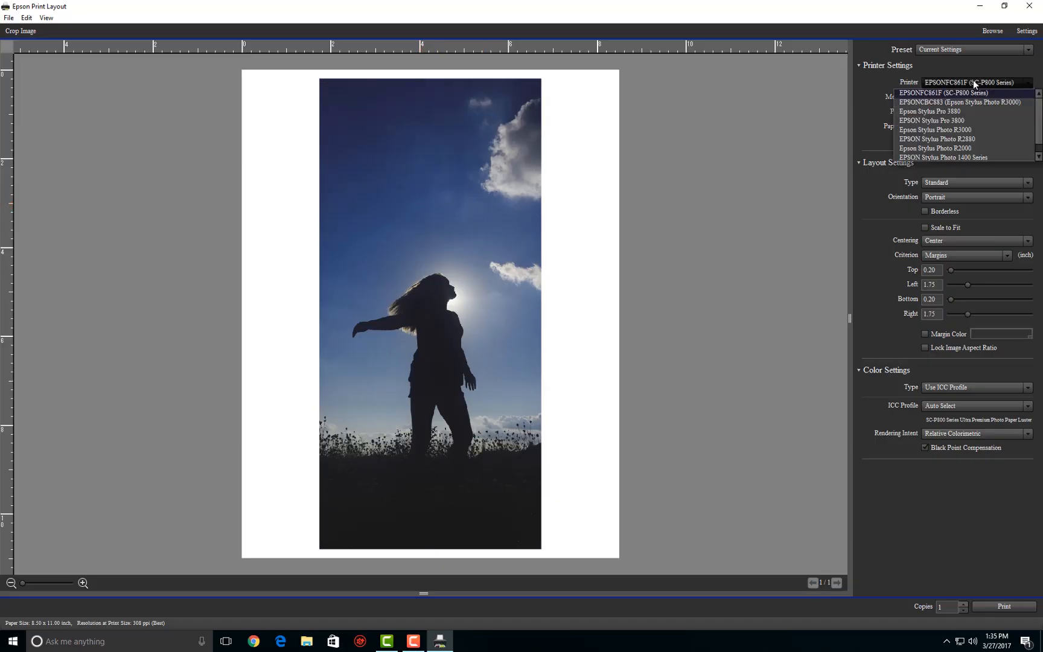
{"action": "left_click", "coordinate": [956, 91]}
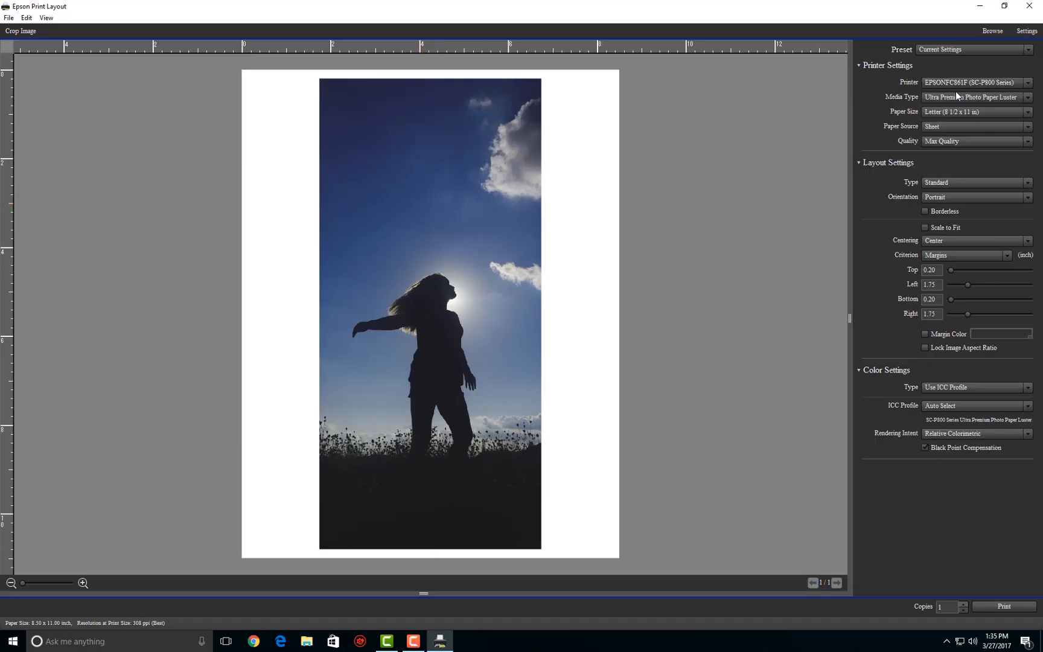
{"action": "left_click", "coordinate": [950, 97]}
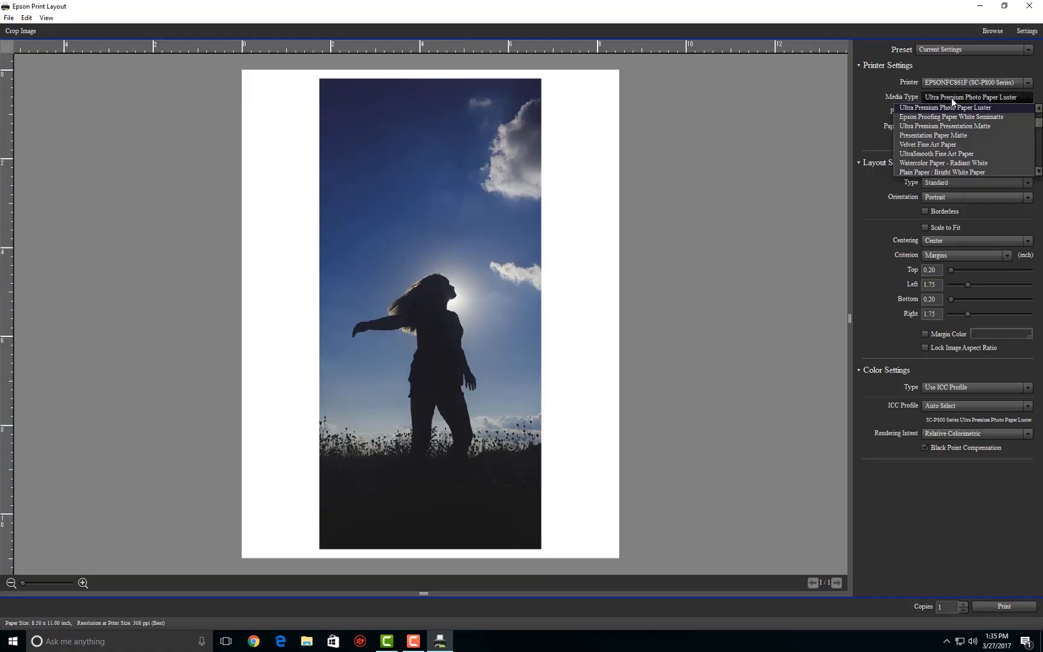
{"action": "scroll", "coordinate": [954, 129], "scroll_direction": "down", "scroll_amount": 10}
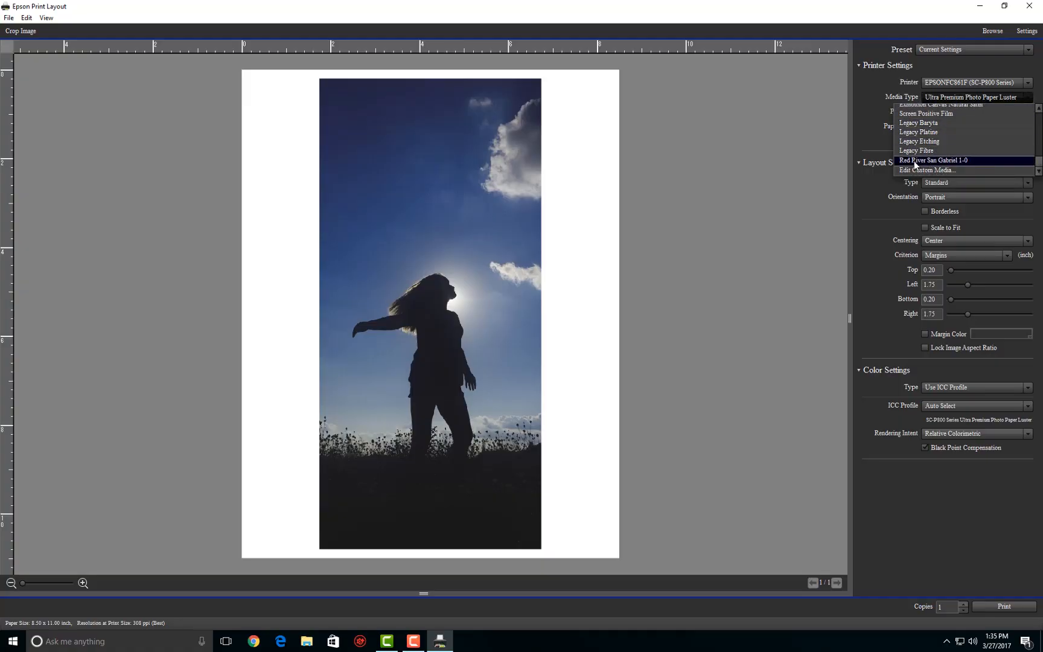
{"action": "left_click", "coordinate": [955, 161]}
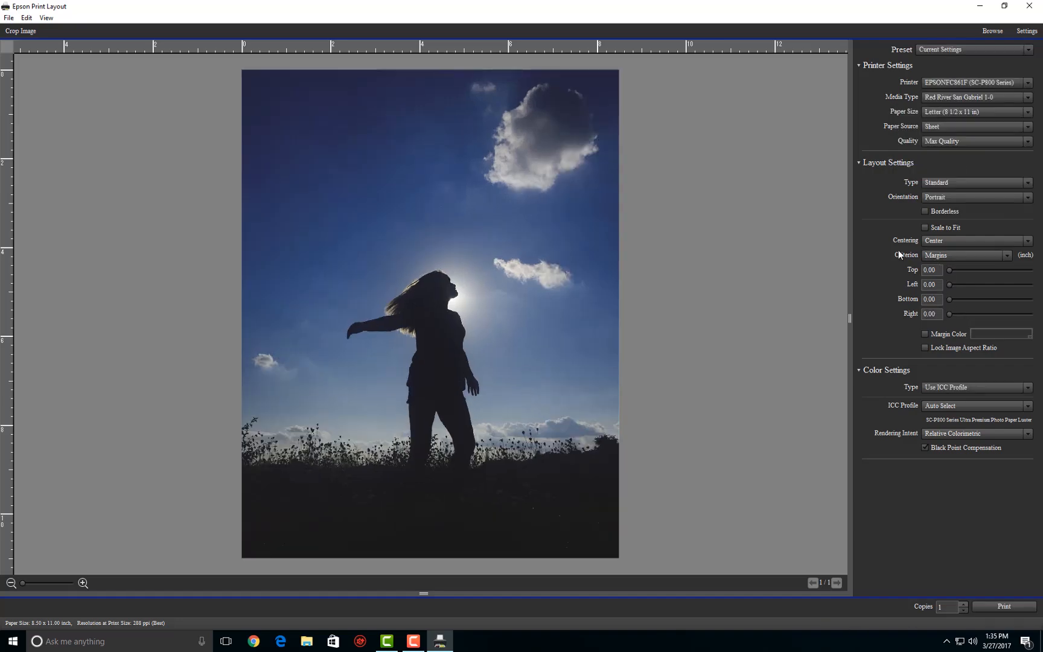
{"action": "left_click", "coordinate": [926, 210]}
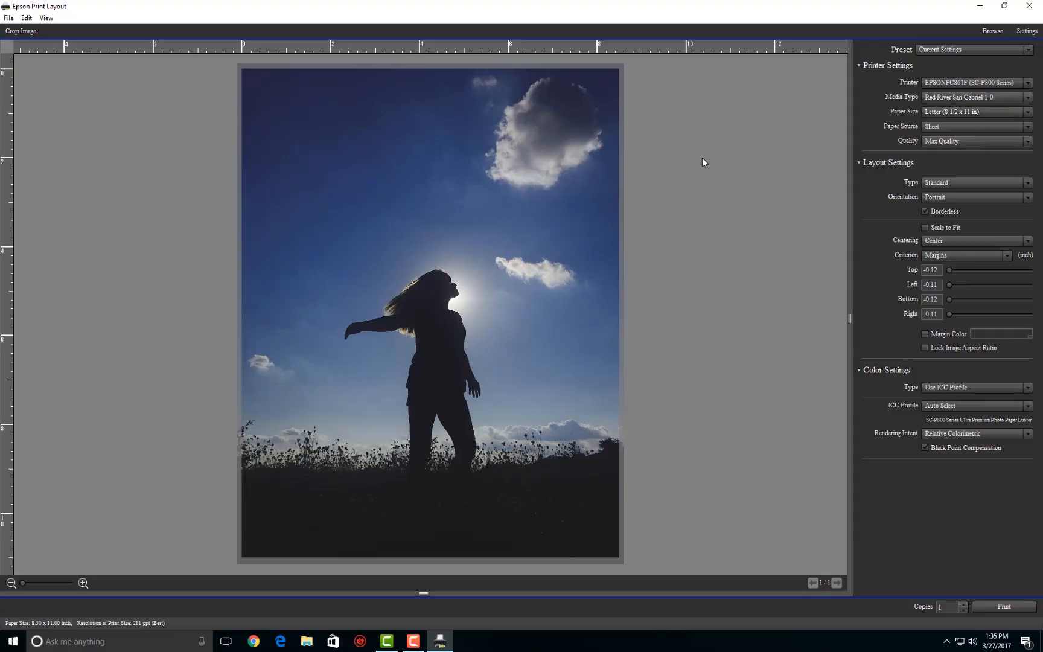
{"action": "left_click", "coordinate": [595, 229]}
{"action": "left_click", "coordinate": [649, 141]}
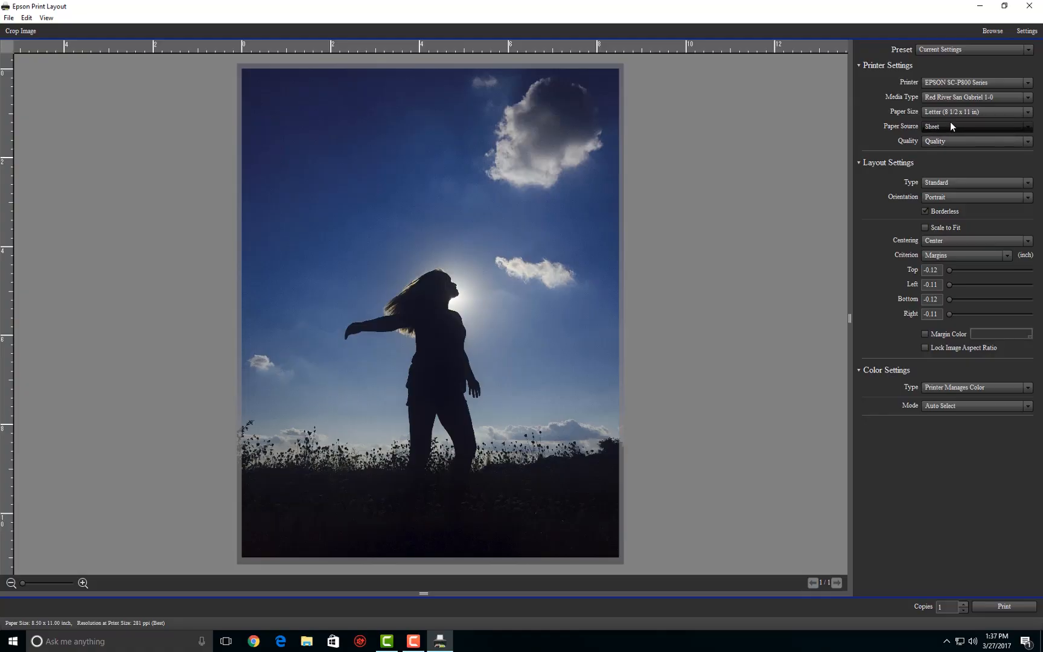
Step: Edit the custom media Red River San Gabriel 1-0, lowering its paper thickness in Paper Configuration, and save the settings
{"action": "left_click", "coordinate": [961, 97]}
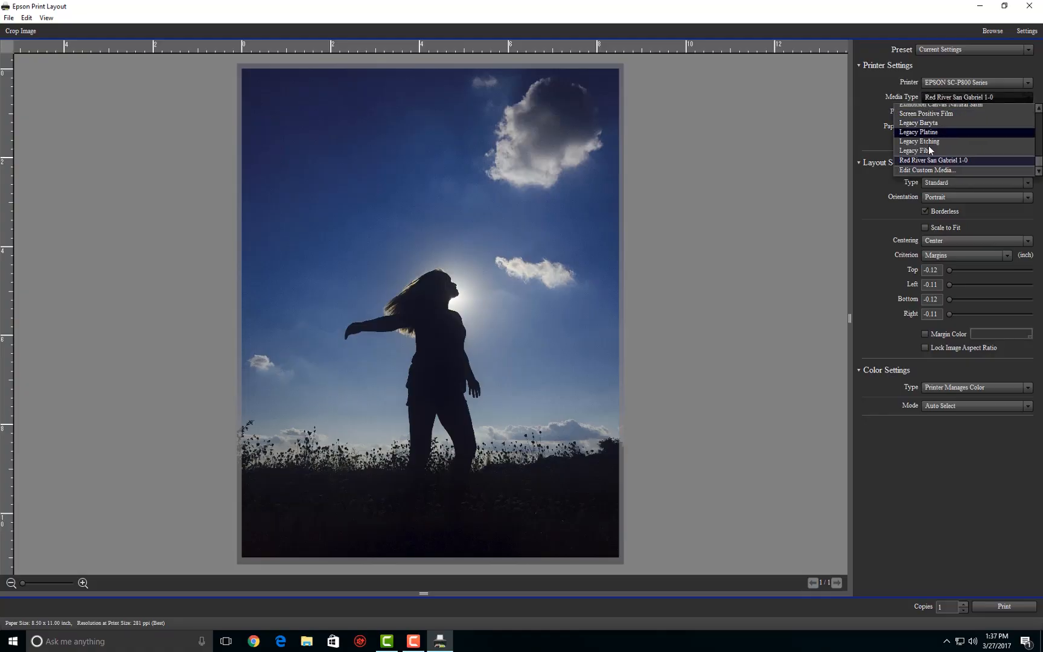
{"action": "left_click", "coordinate": [927, 171]}
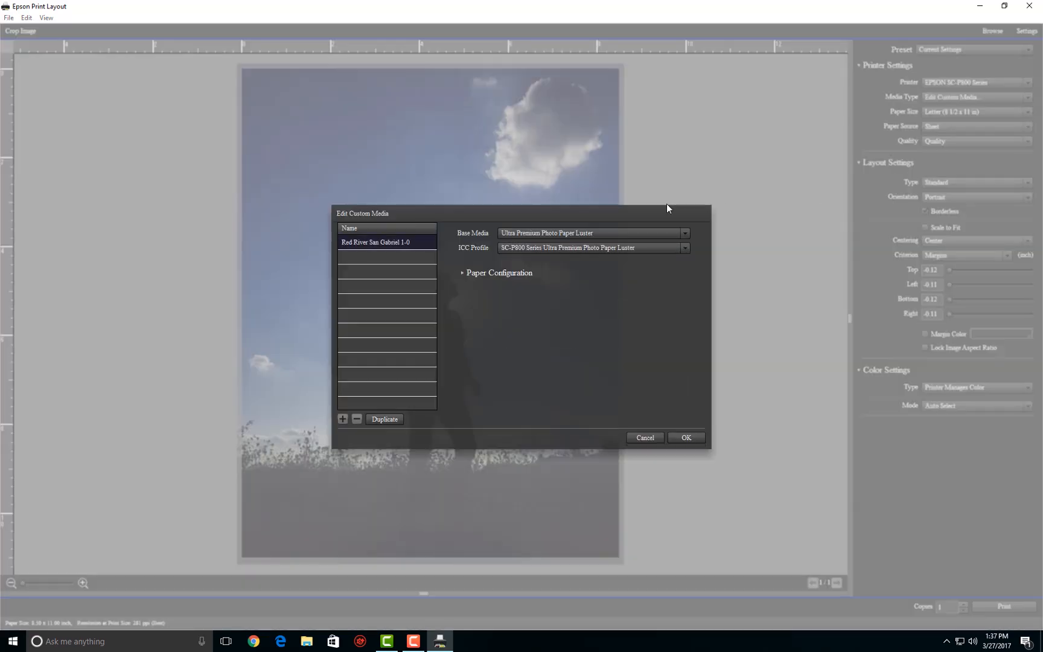
{"action": "double_click", "coordinate": [387, 241]}
{"action": "left_click", "coordinate": [413, 243]}
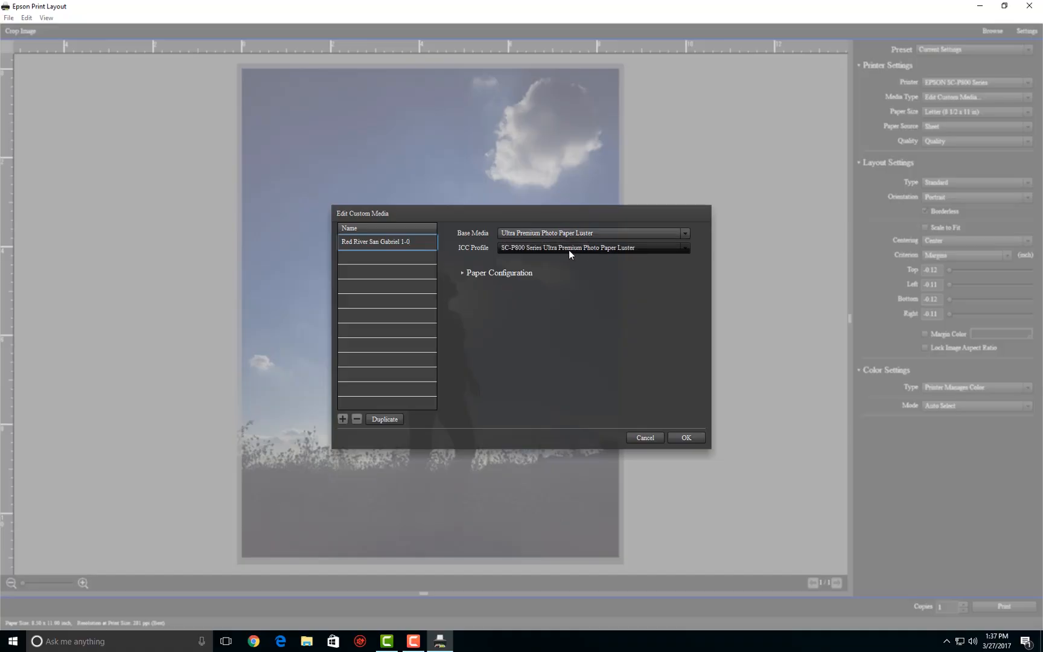
{"action": "left_click", "coordinate": [570, 273]}
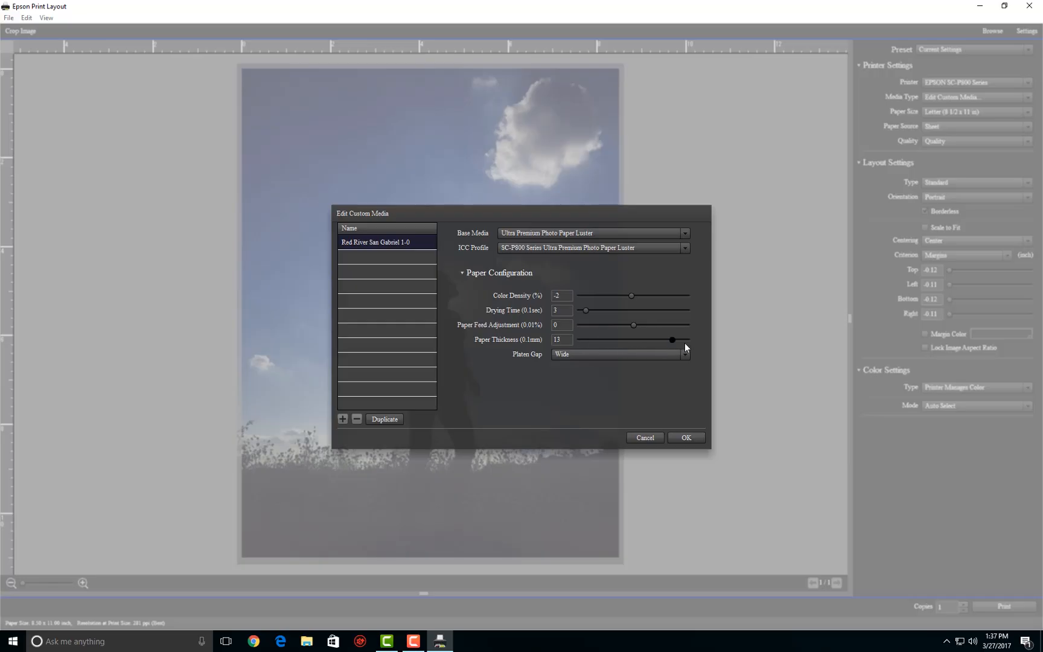
{"action": "left_click_drag", "start_coordinate": [685, 345], "coordinate": [596, 340]}
{"action": "left_click", "coordinate": [685, 438]}
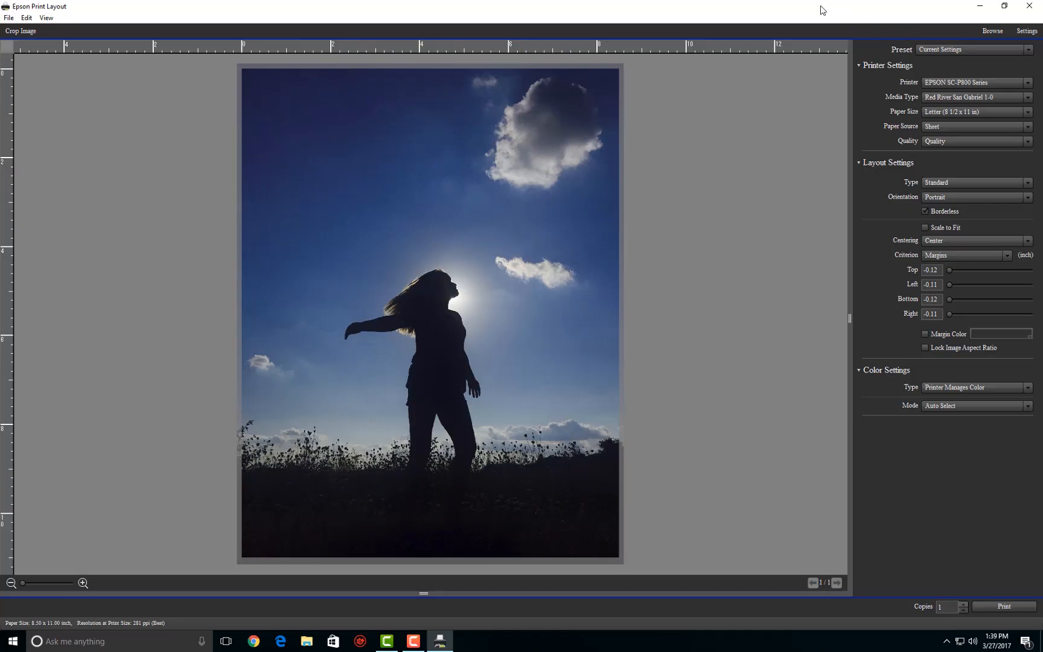
Step: Restore the maximized print layout window to a smaller floating window in the middle of the desktop
{"action": "left_click_drag", "start_coordinate": [807, 12], "coordinate": [548, 123]}
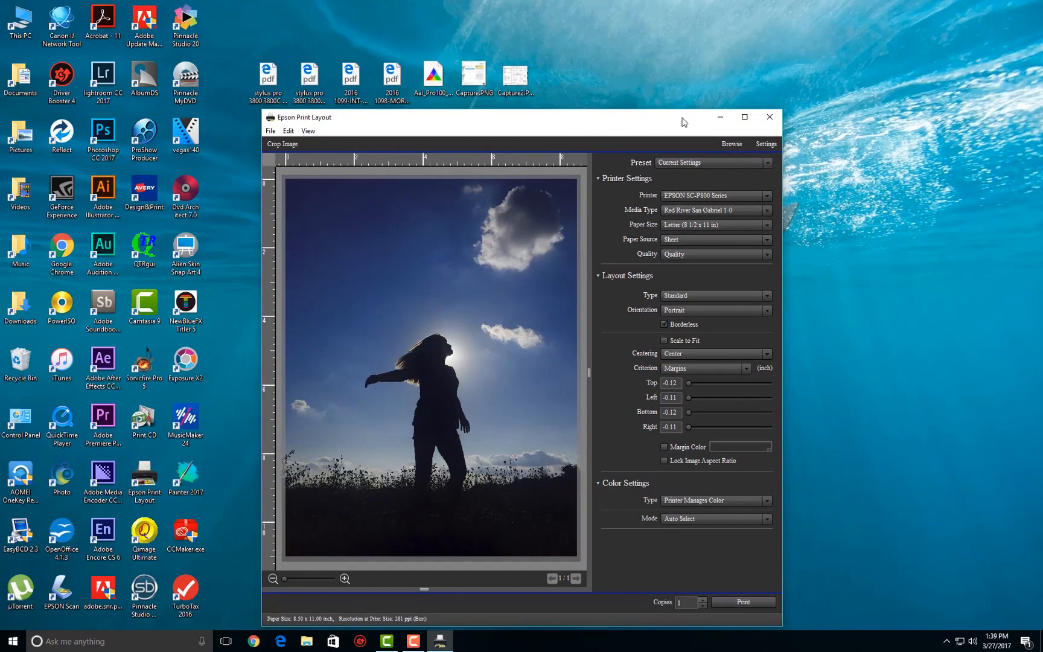